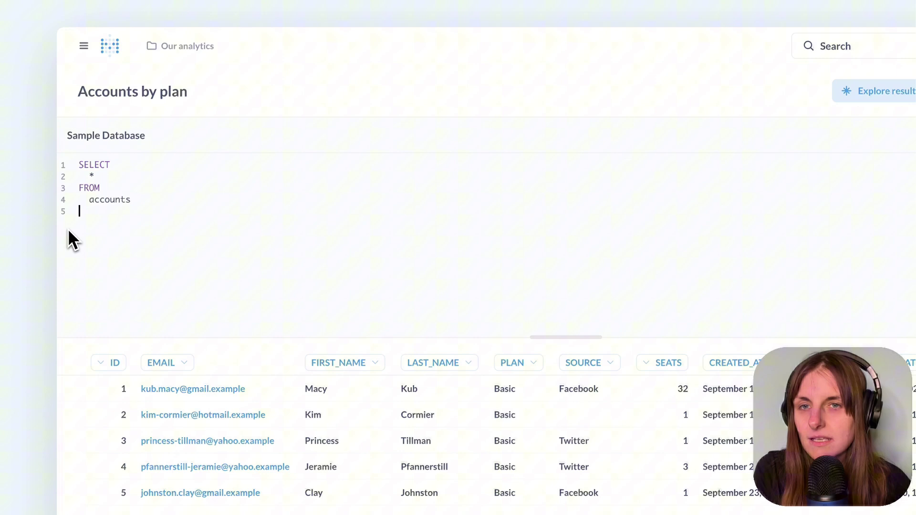
# - Add line 5 'where plan = {{plan_param}}', creating a Text variable plan_param labelled Plan Param
pyautogui.write('where plan')
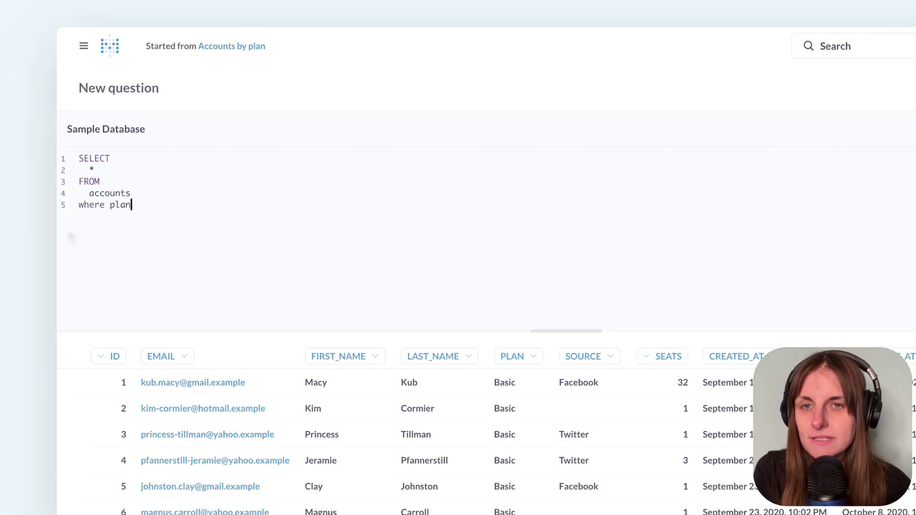
pyautogui.write(' = {{')
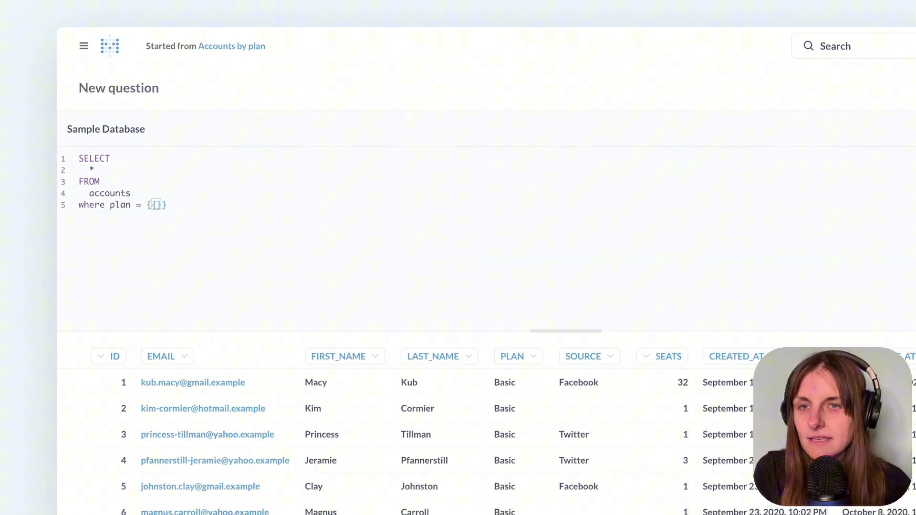
pyautogui.write('plan_param')
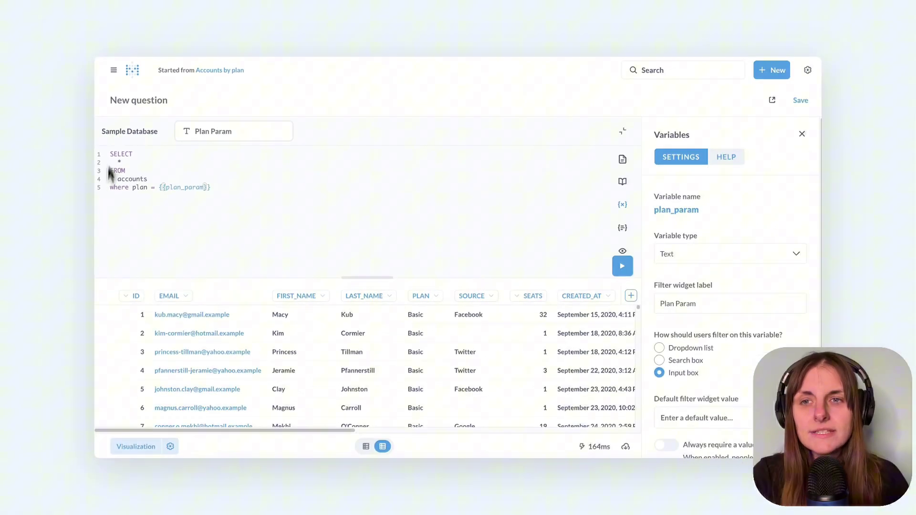
pyautogui.click(213, 131)
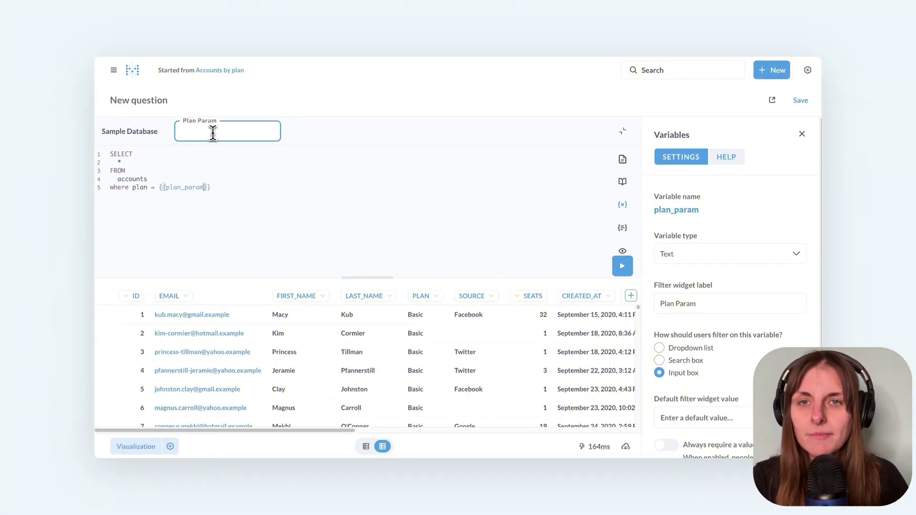
pyautogui.click(708, 265)
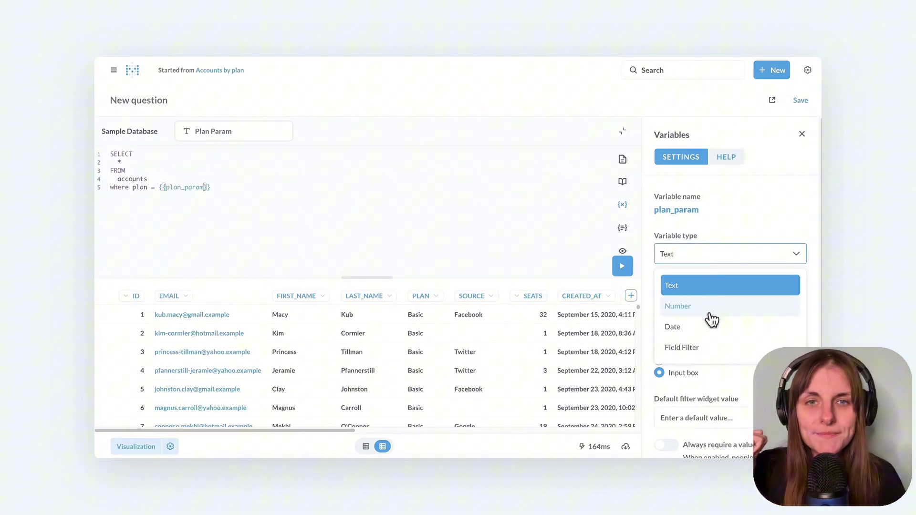
# - Keep the variable as Text, relabel its widget Plan, test-run with Basic, then clear it
pyautogui.click(728, 291)
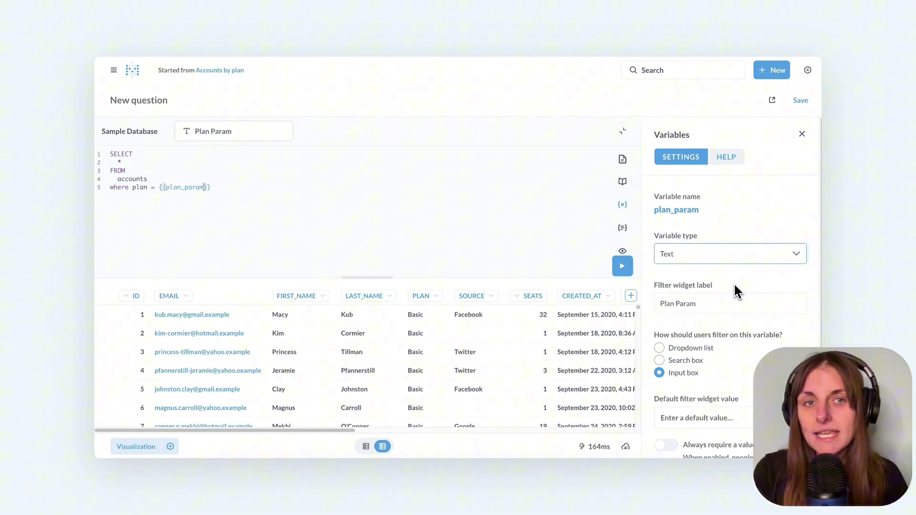
pyautogui.click(718, 303)
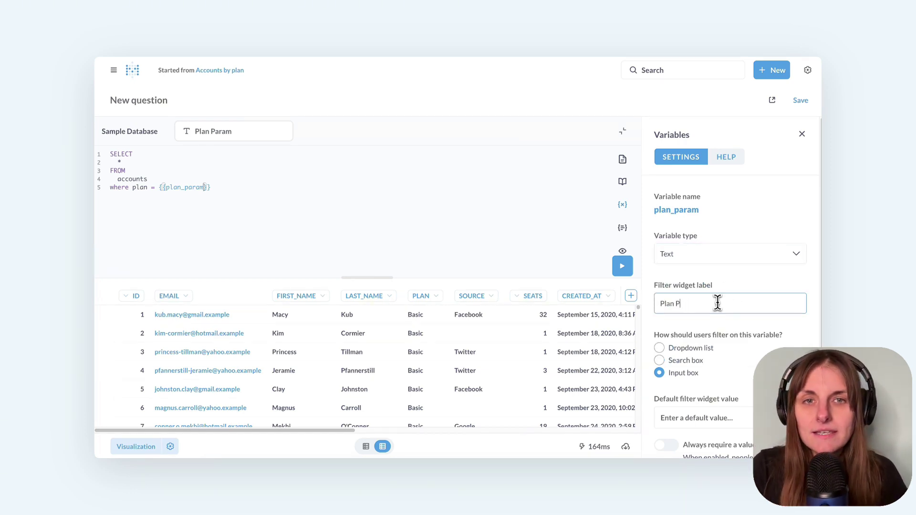
pyautogui.click(249, 133)
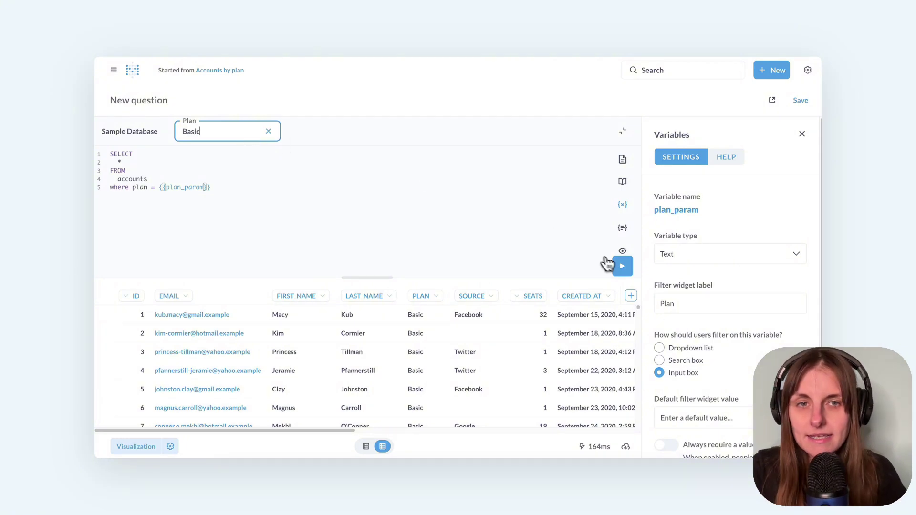
pyautogui.click(625, 269)
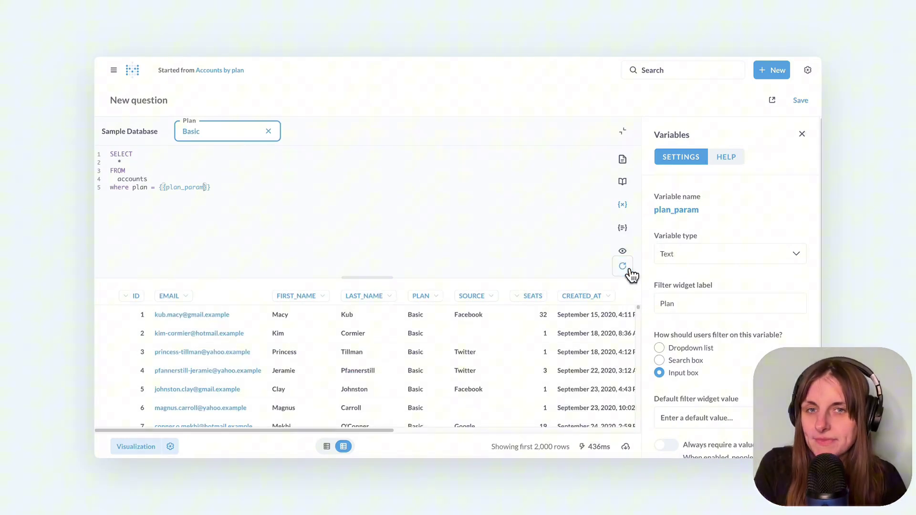
pyautogui.click(269, 135)
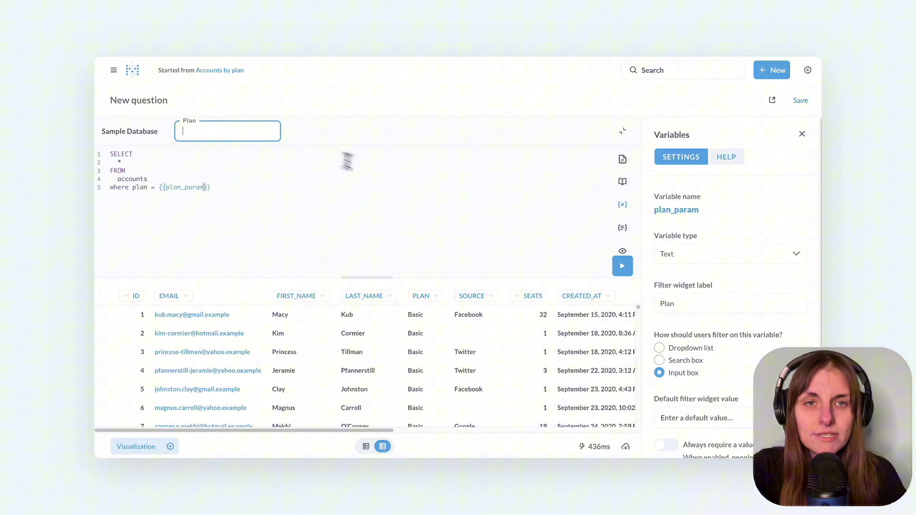
# - Make the Plan filter a dropdown with a custom list of Basic, Premium and Business
pyautogui.click(660, 348)
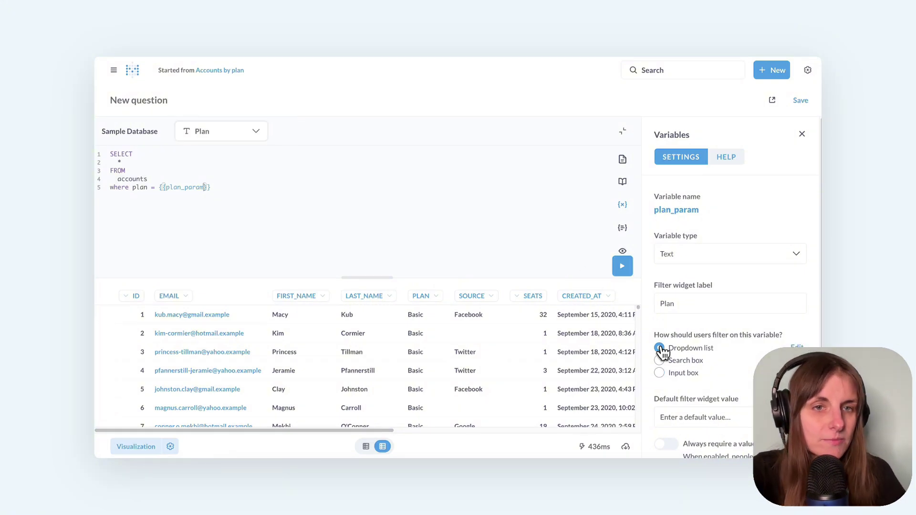
pyautogui.click(796, 347)
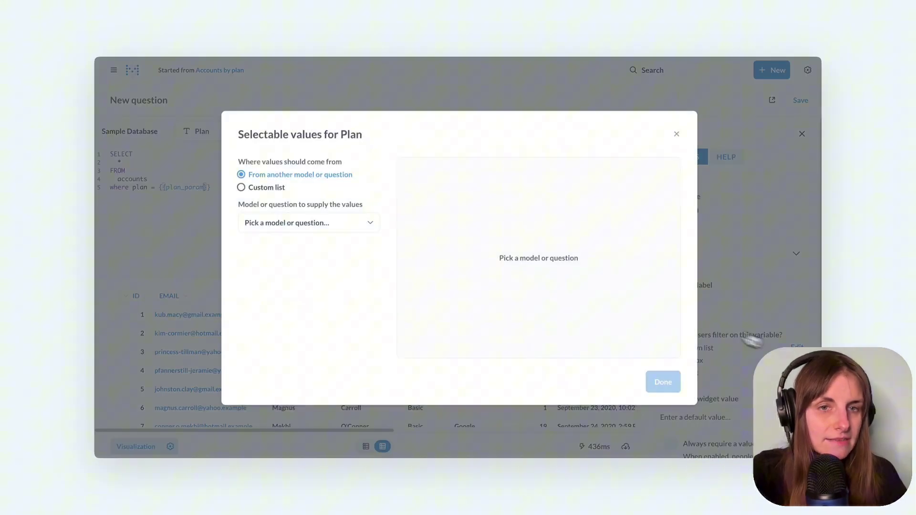
pyautogui.click(276, 188)
pyautogui.click(413, 191)
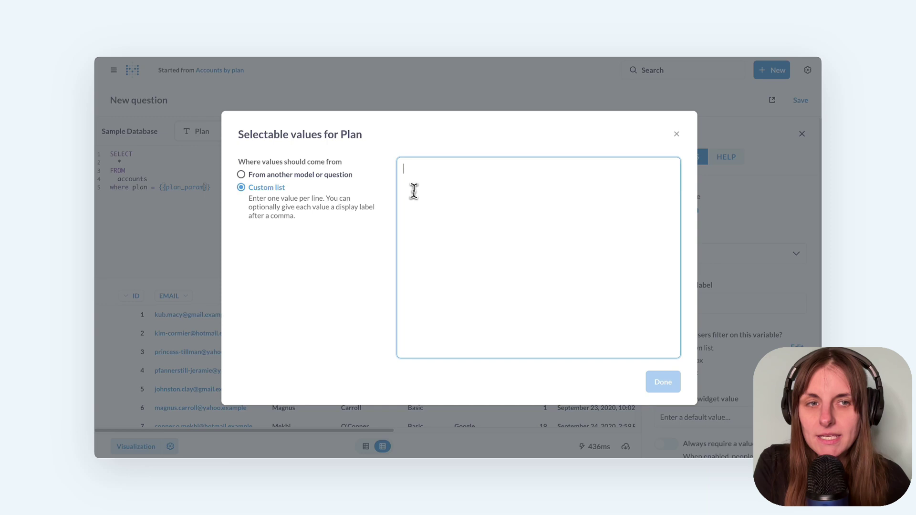
pyautogui.write('Basic')
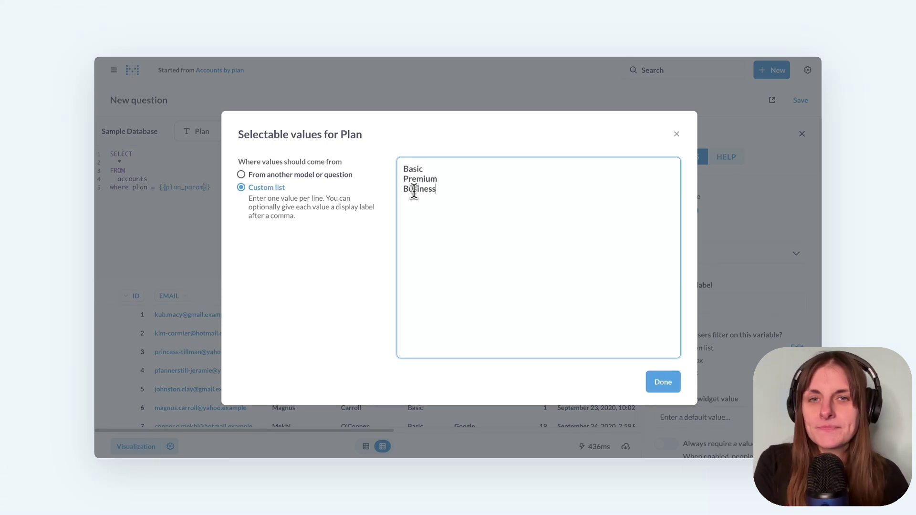
pyautogui.click(658, 381)
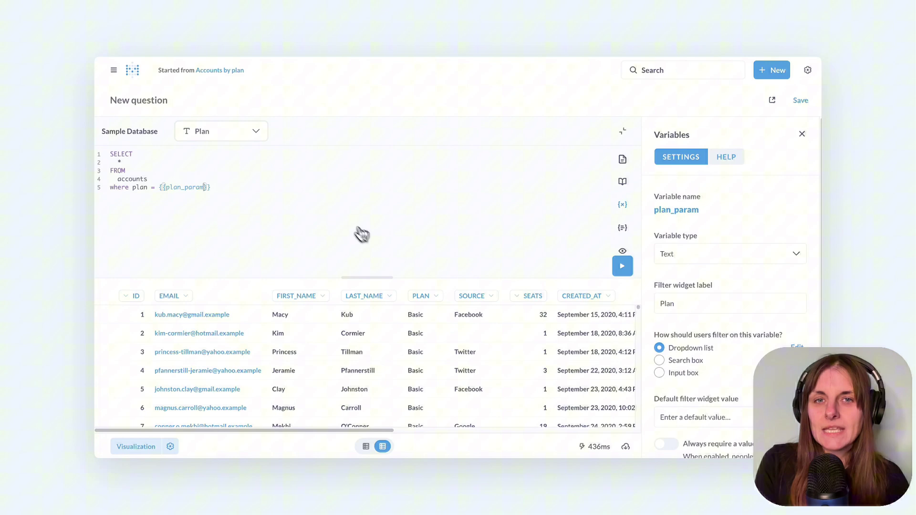
# - Pick Premium in the Plan filter, run the query for 86 Premium accounts, then clear it
pyautogui.click(255, 136)
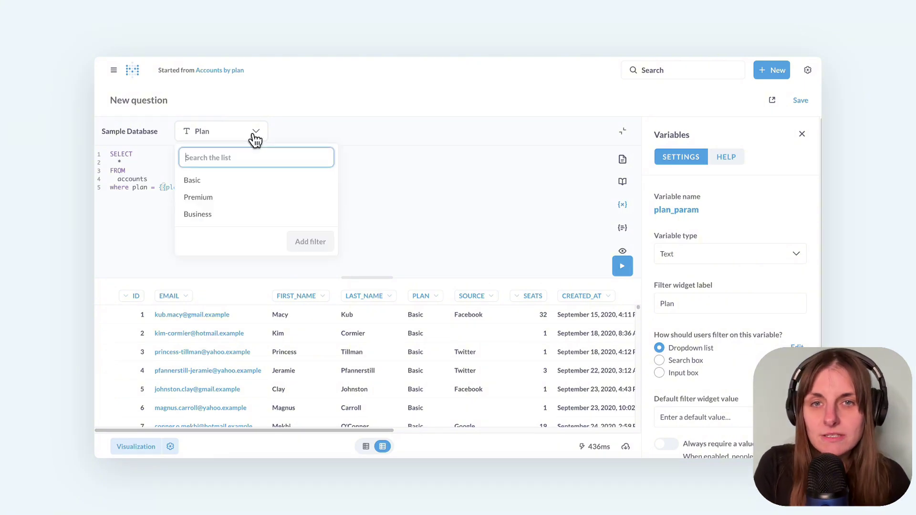
pyautogui.click(229, 200)
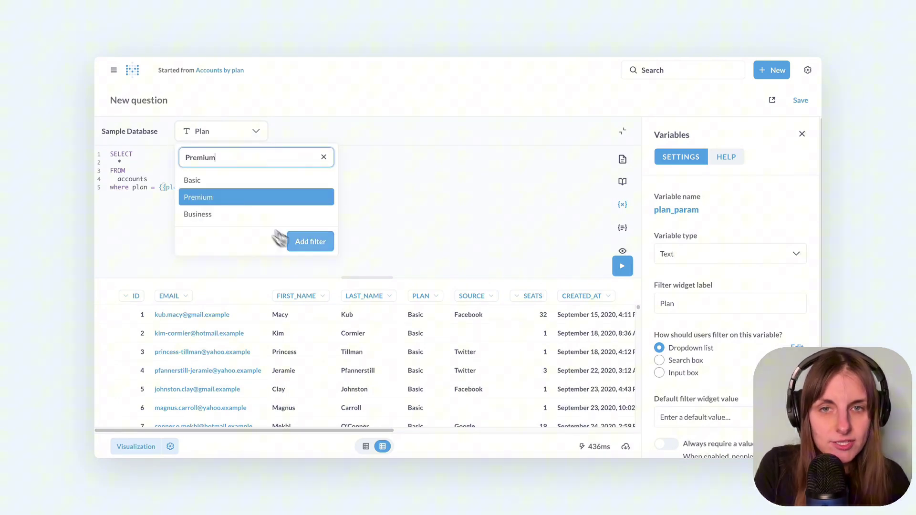
pyautogui.click(308, 244)
pyautogui.click(623, 270)
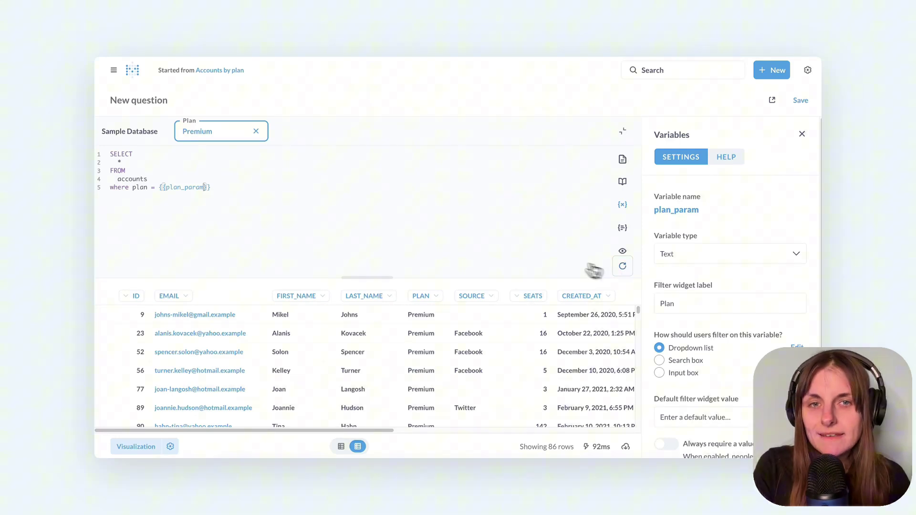
pyautogui.click(256, 133)
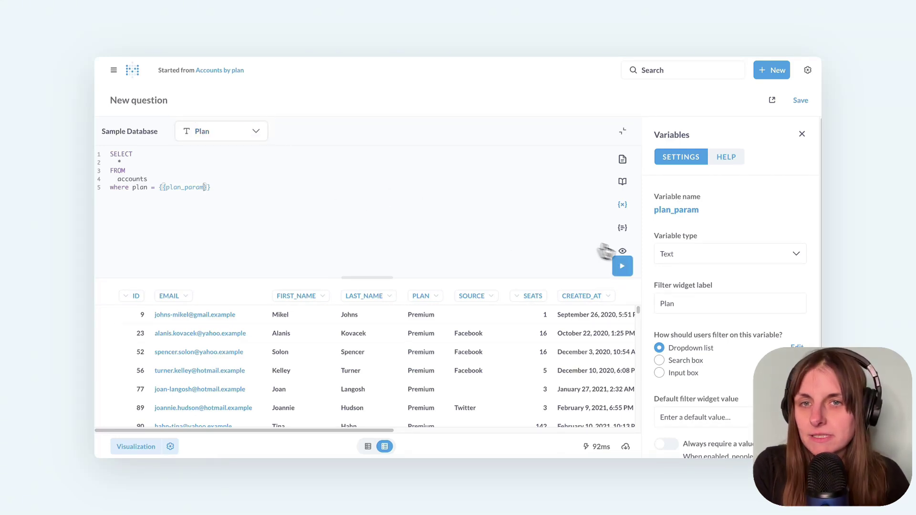
# - Run with an empty Plan filter, try quoting and deleting {{plan_param}}, then restore it
pyautogui.click(625, 266)
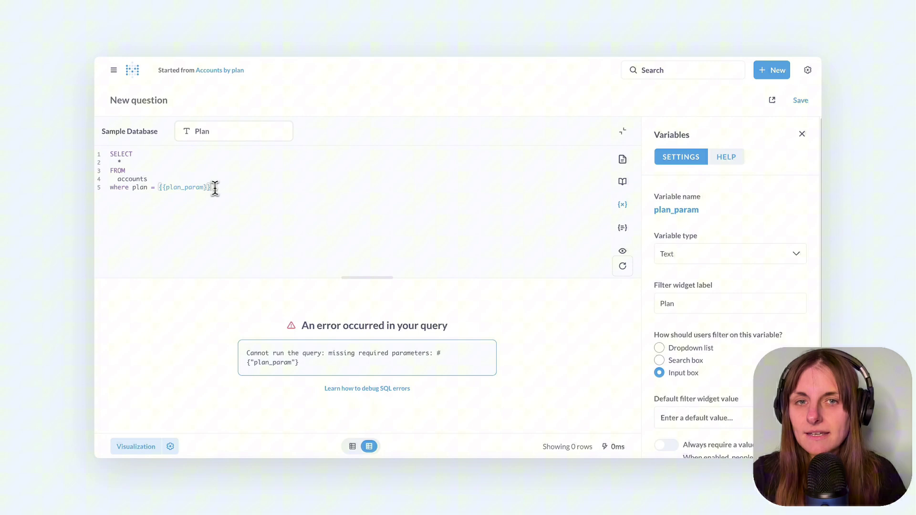
pyautogui.moveTo(214, 188); pyautogui.dragTo(165, 187)
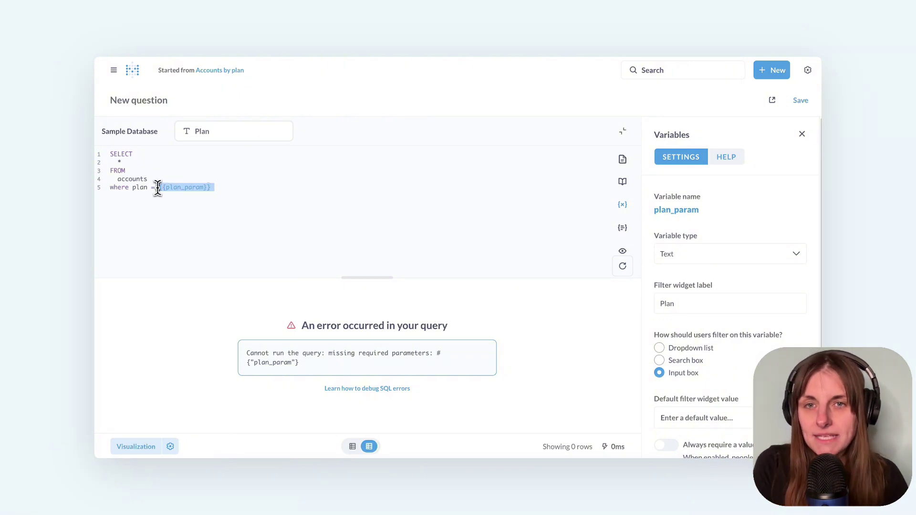
pyautogui.write("'")
pyautogui.hotkey('ctrl', 'z')
pyautogui.hotkey('ctrl', 'z')
pyautogui.hotkey('ctrl', 'z')
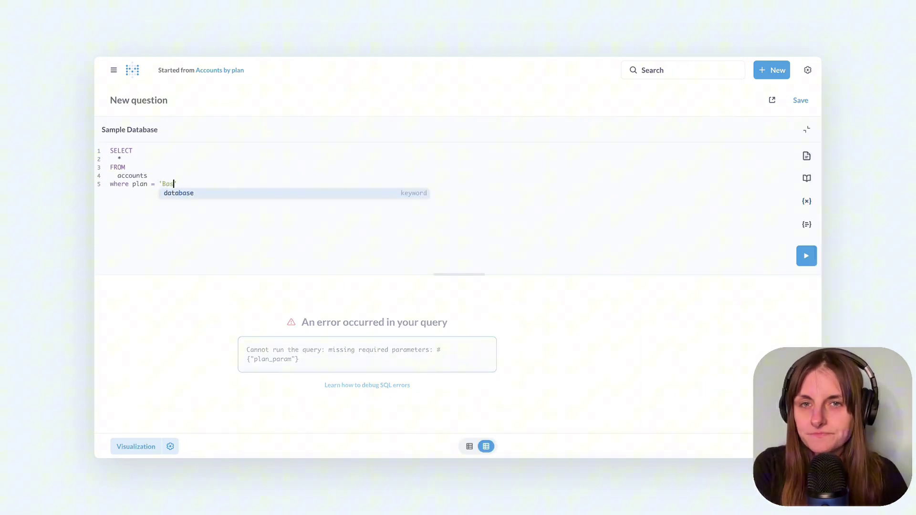
pyautogui.click(629, 266)
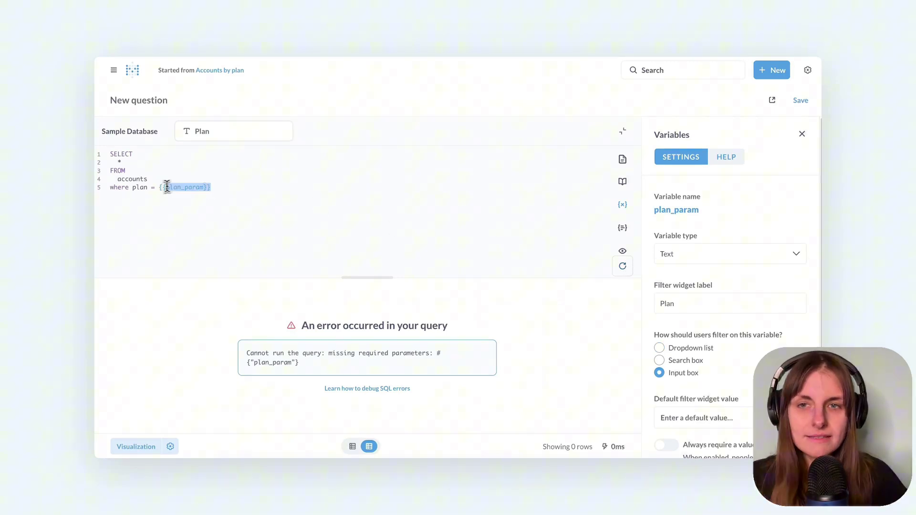
pyautogui.press('BackSpace')
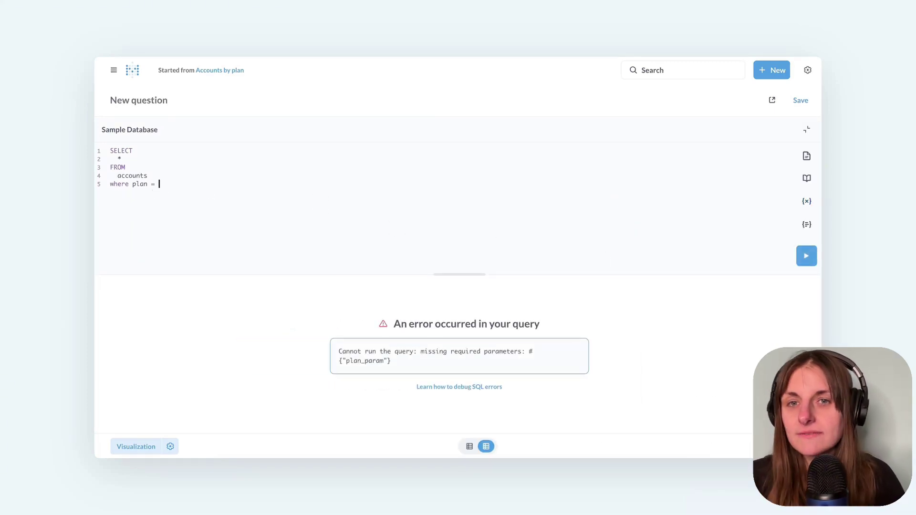
pyautogui.hotkey('ctrl', 'z')
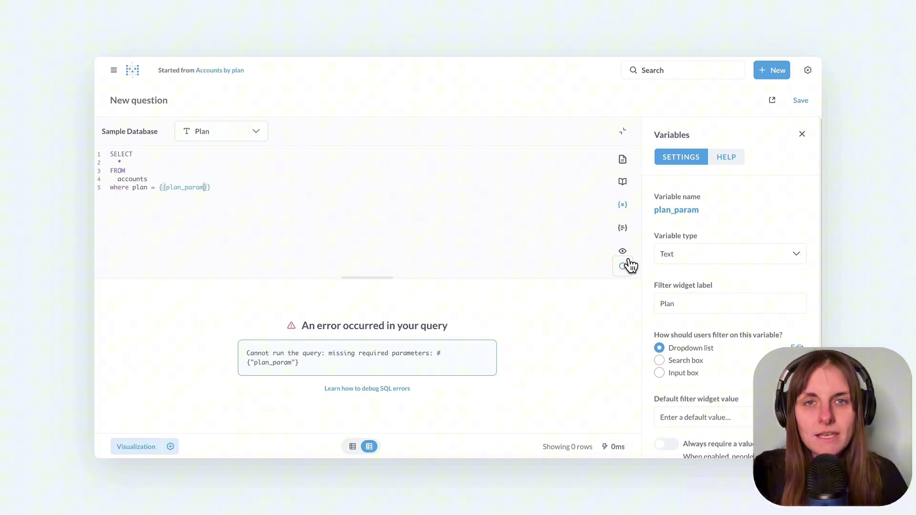
# - Require a Plan value with Basic as the default, then rerun the query for Basic accounts
pyautogui.click(629, 266)
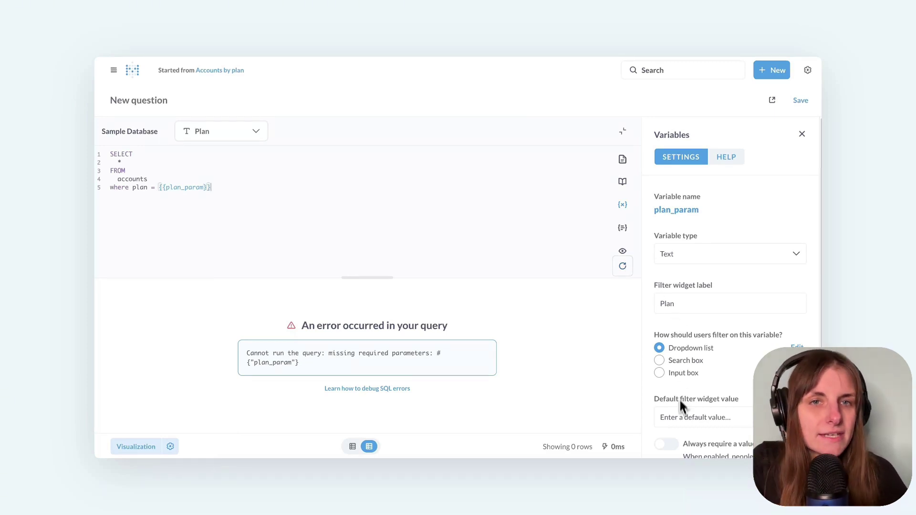
pyautogui.scroll(-1, 674, 443)
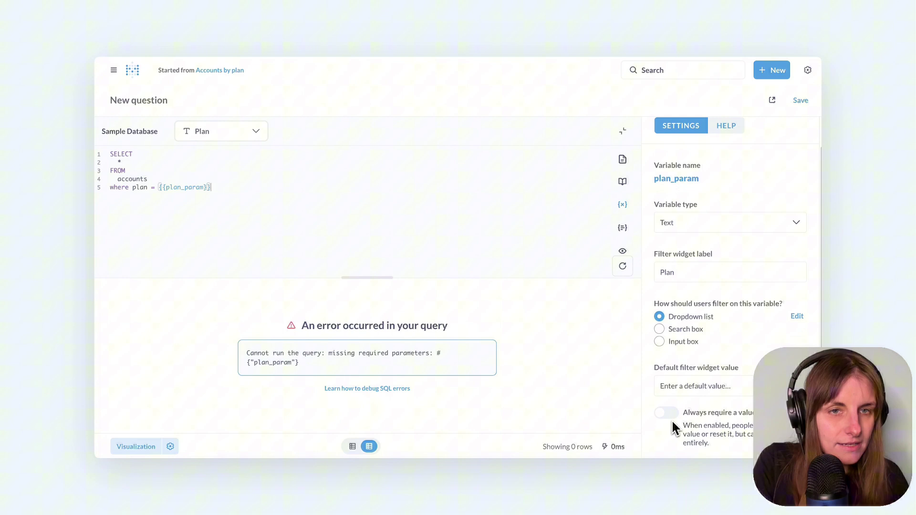
pyautogui.click(672, 418)
pyautogui.click(689, 388)
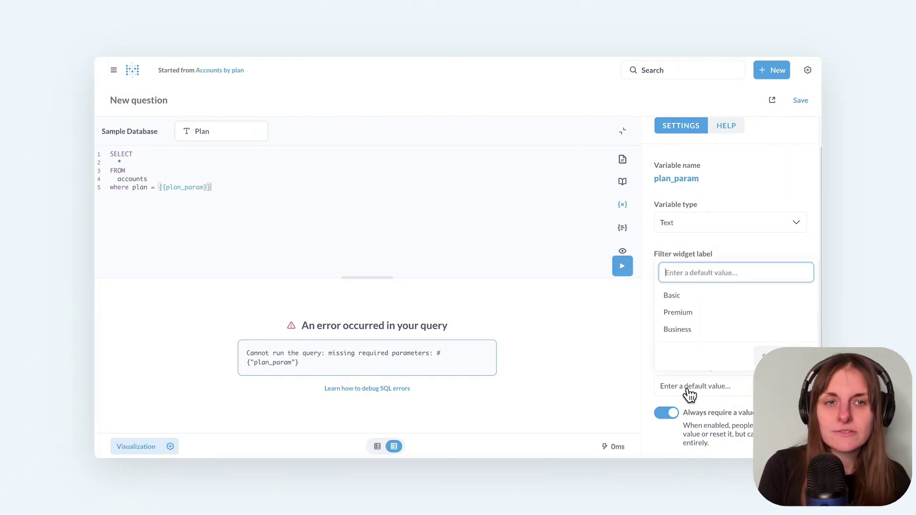
pyautogui.click(692, 297)
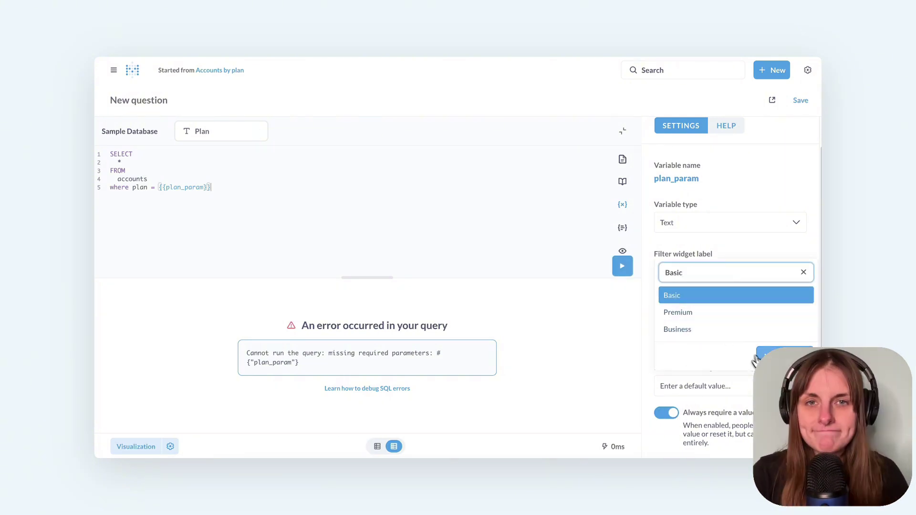
pyautogui.click(782, 356)
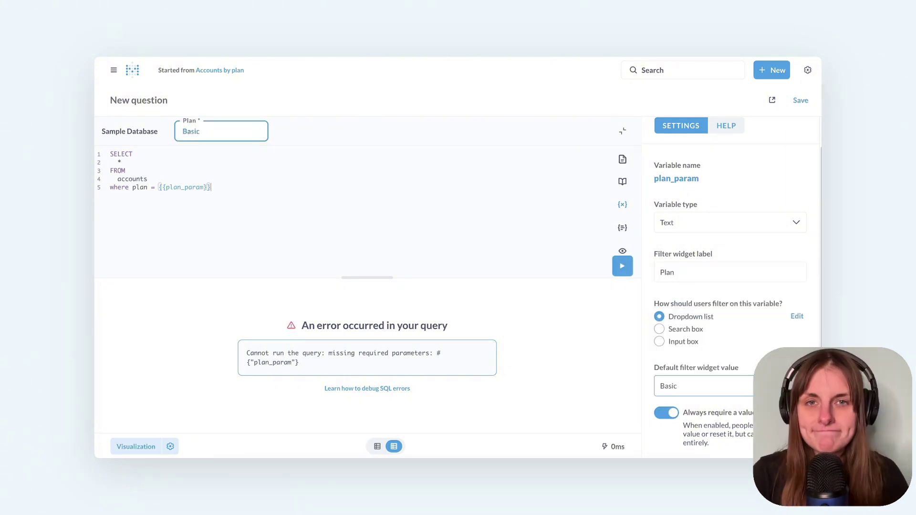
pyautogui.click(210, 136)
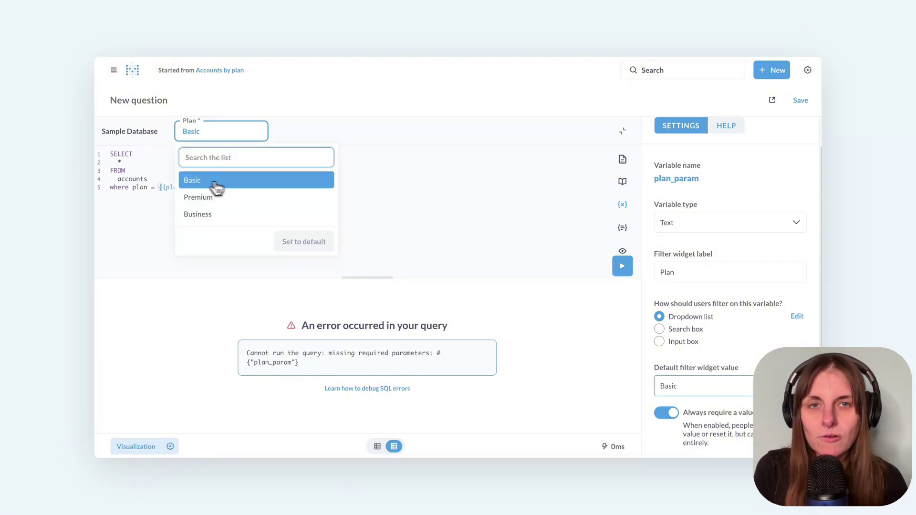
pyautogui.click(625, 270)
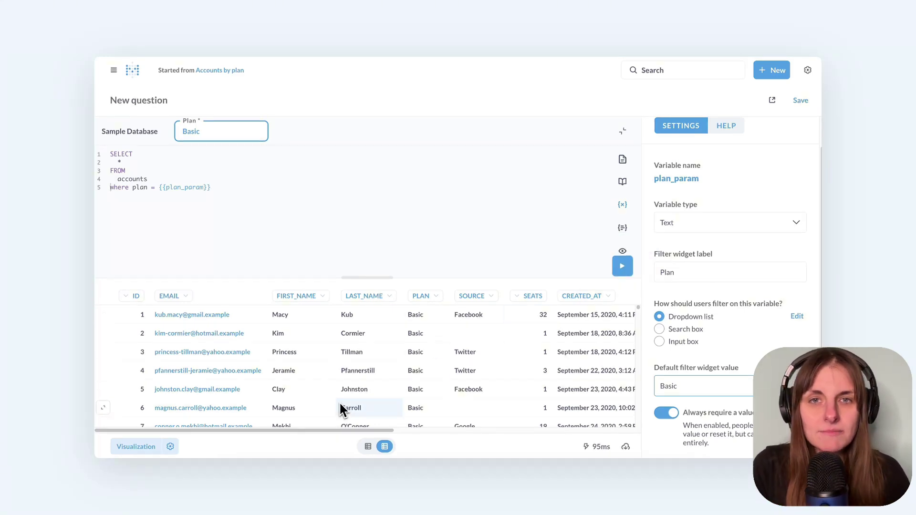
# - Switch off 'Always require a value' for the Plan variable in the Variables sidebar
pyautogui.click(664, 413)
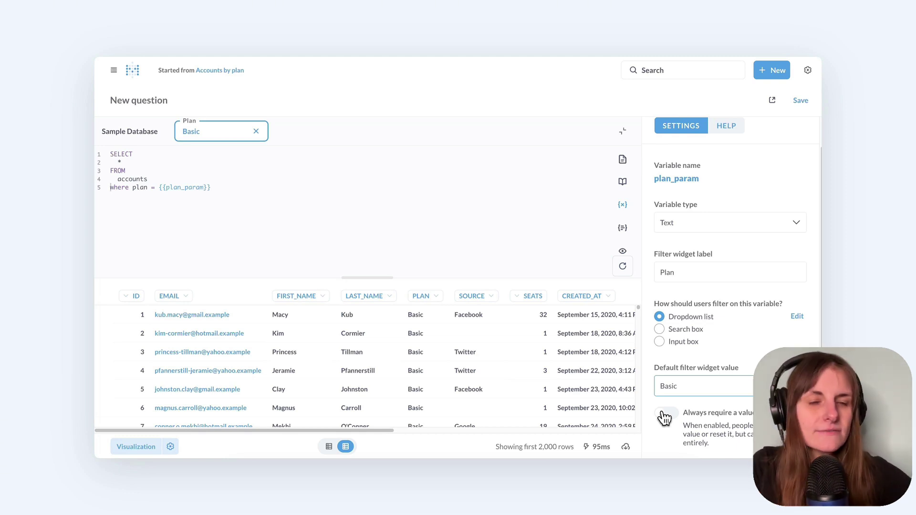
# - Wrap line 5 in optional brackets: [[where plan = {{plan_param}}]]
pyautogui.click(110, 190)
pyautogui.write('[[')
pyautogui.click(235, 191)
pyautogui.write(']]')
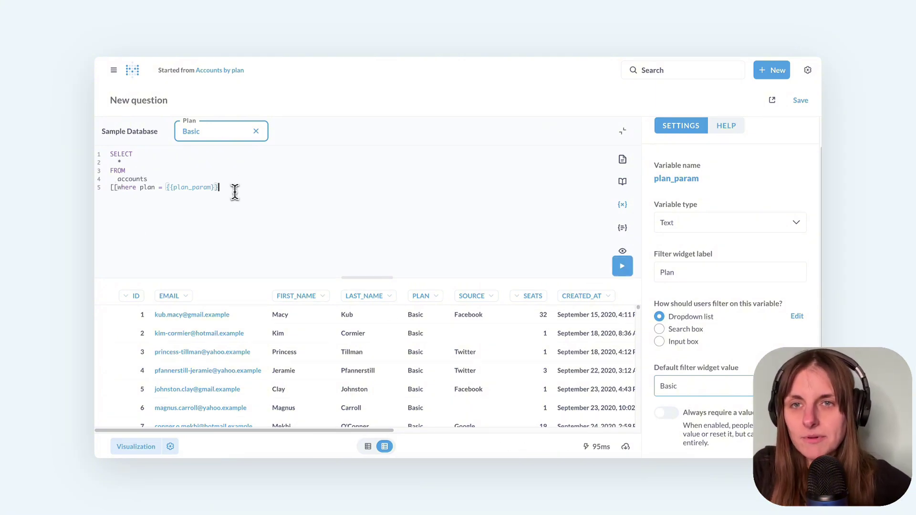
# - Clear Basic from the Plan filter and rerun to list accounts of every plan
pyautogui.click(255, 132)
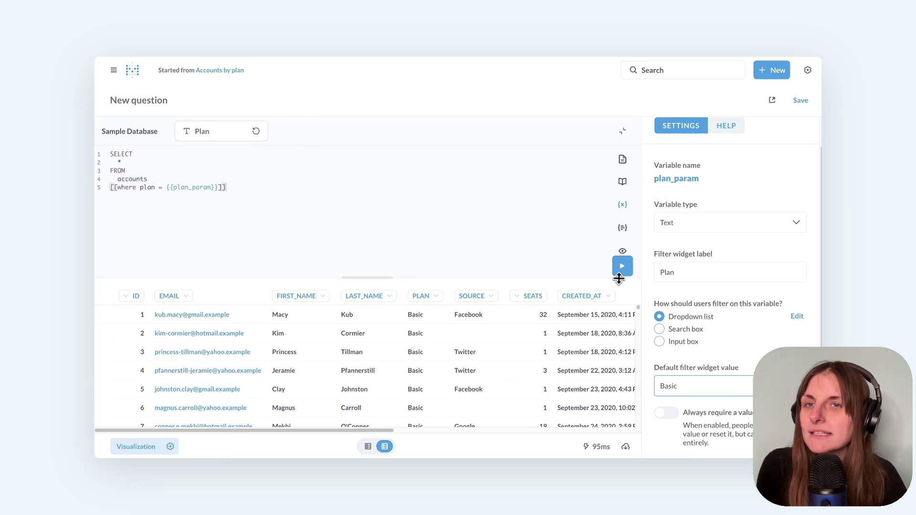
pyautogui.click(621, 268)
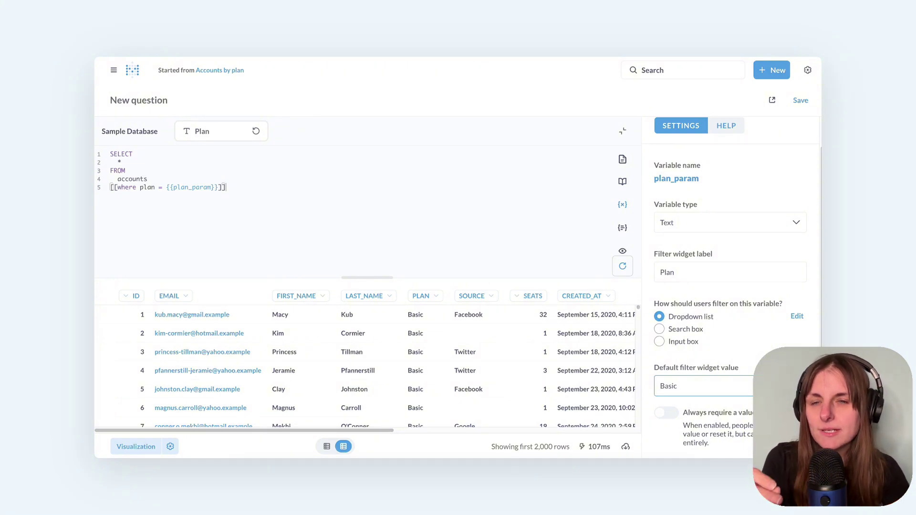
pyautogui.scroll(-20, 481, 355)
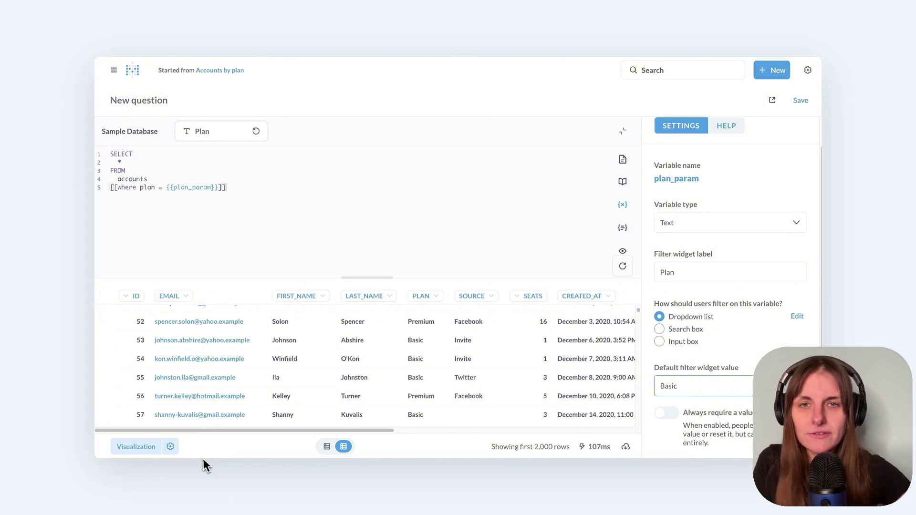
# - Move the opening [[ before {{plan_param}} and run, producing a syntax error
pyautogui.click(116, 187)
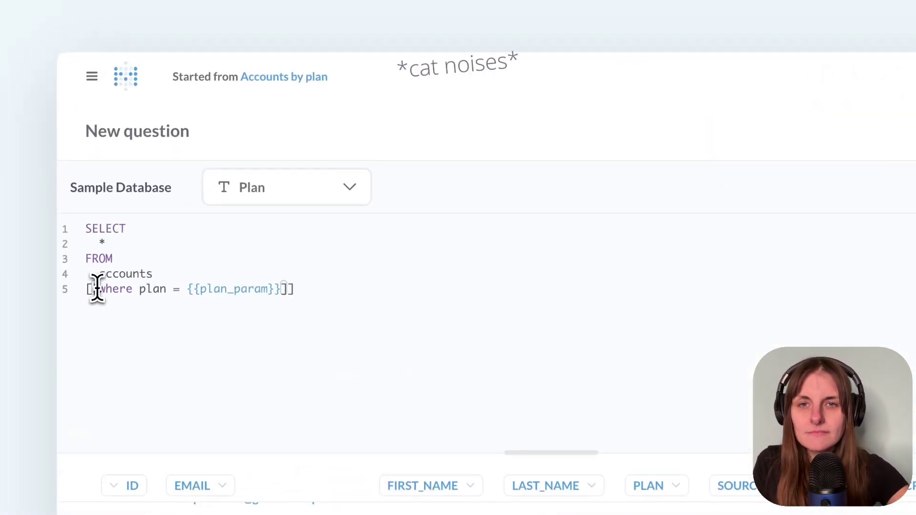
pyautogui.press('BackSpace')
pyautogui.press('BackSpace')
pyautogui.write('[[')
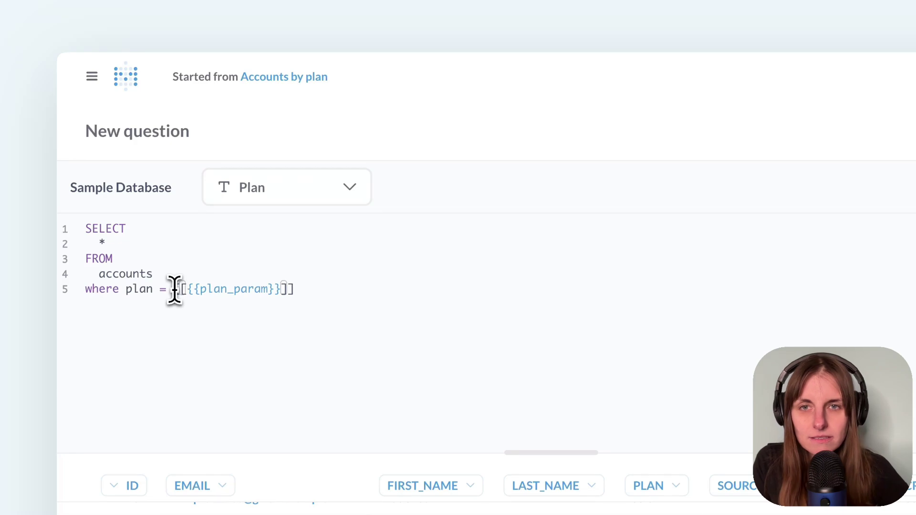
pyautogui.click(623, 266)
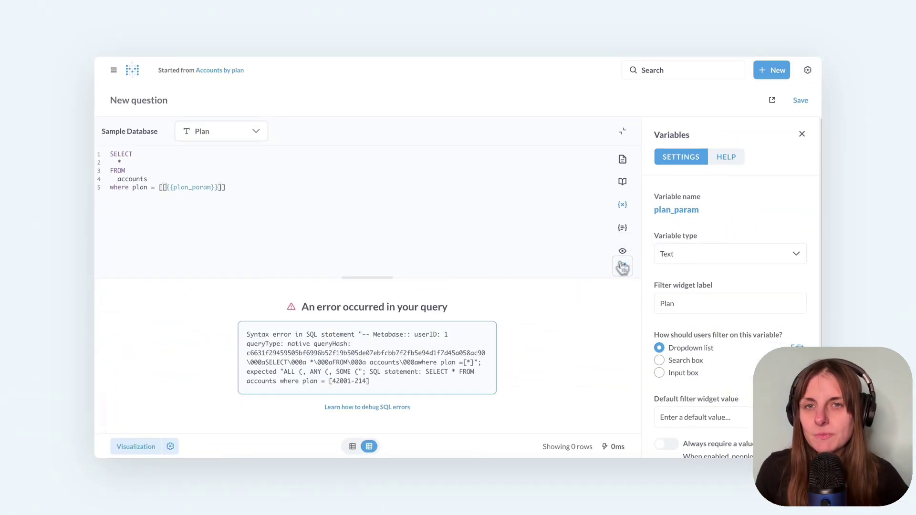
# - Remove the misplaced [[ and put it back at the start of line 5
pyautogui.moveTo(225, 188); pyautogui.dragTo(155, 185)
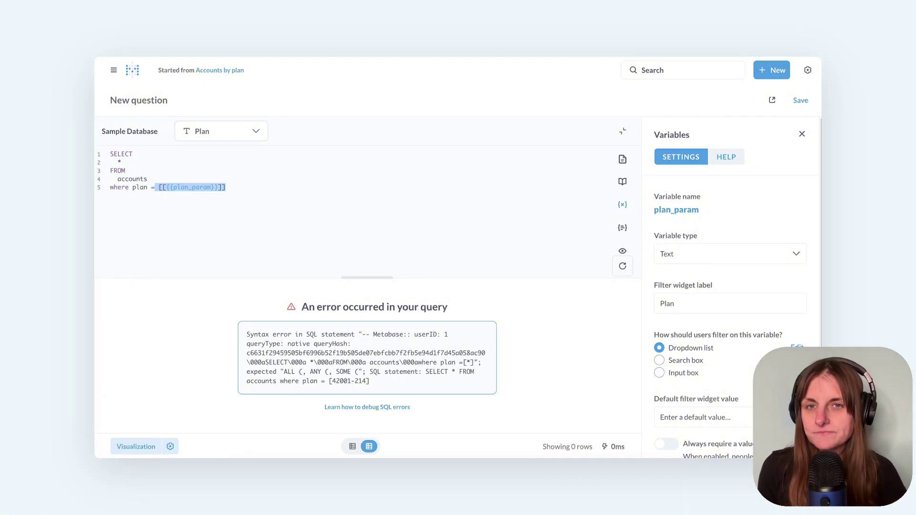
pyautogui.click(166, 188)
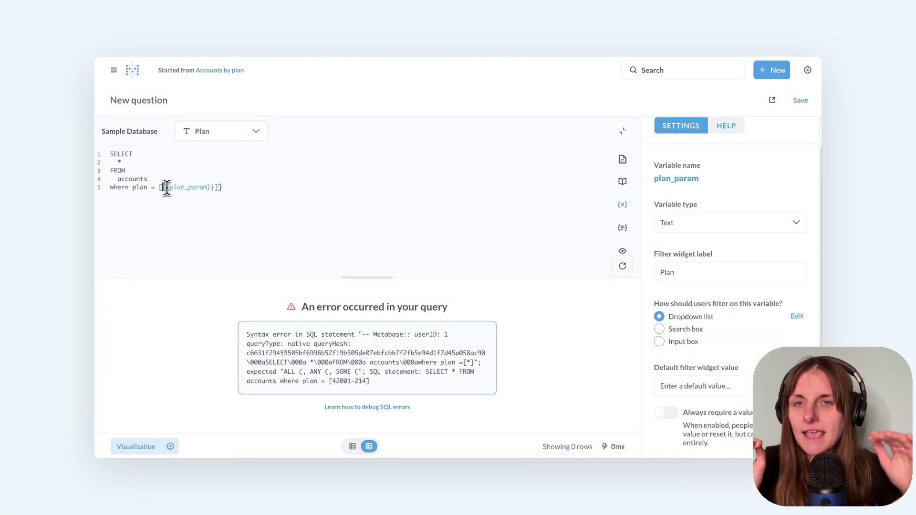
pyautogui.press('BackSpace')
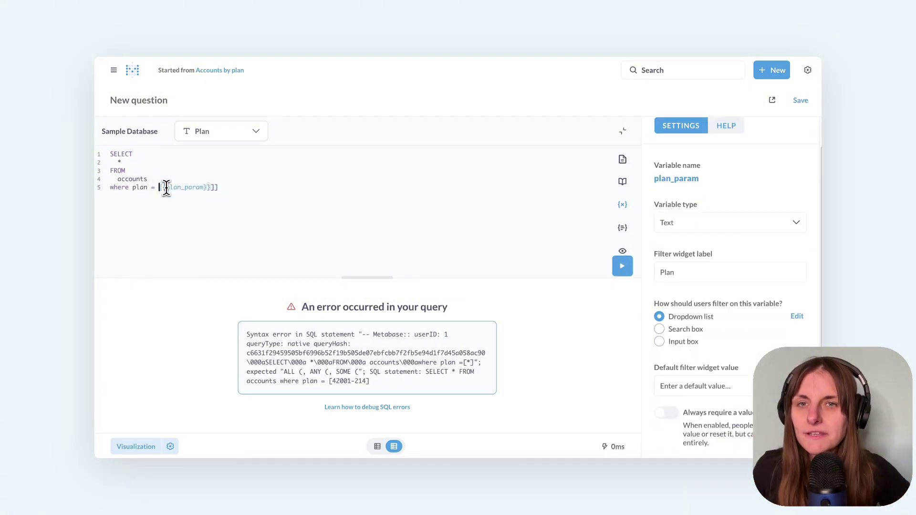
pyautogui.click(110, 188)
pyautogui.write('[[')
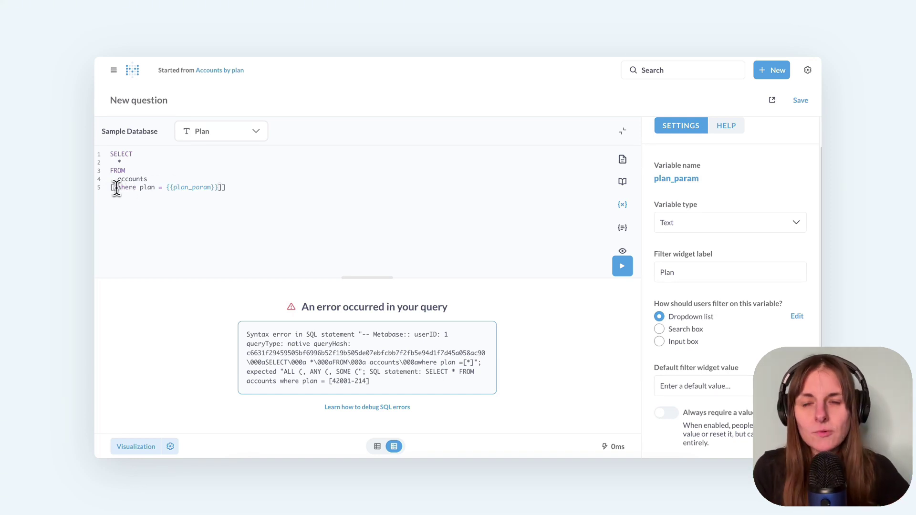
# - Append 'and created_at = {{created}}' on a new line after the plan condition
pyautogui.click(227, 188)
pyautogui.write('and')
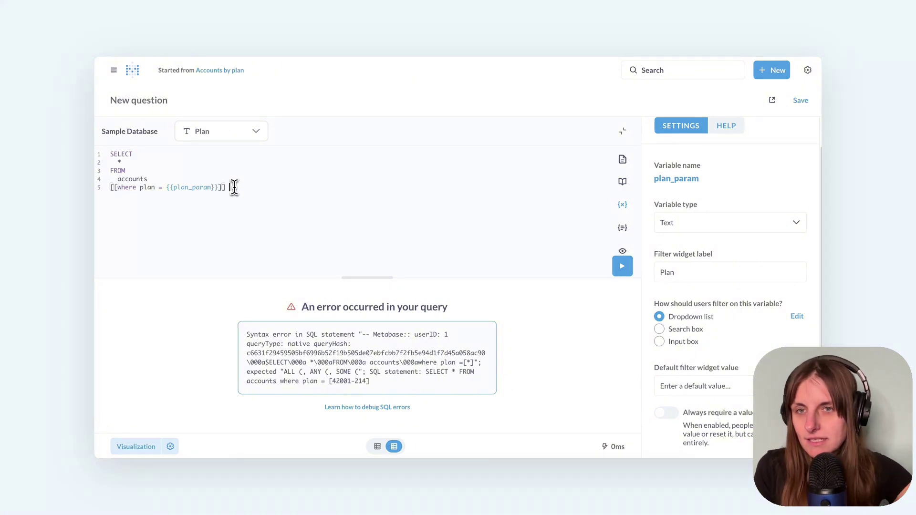
pyautogui.press('Return')
pyautogui.write('created')
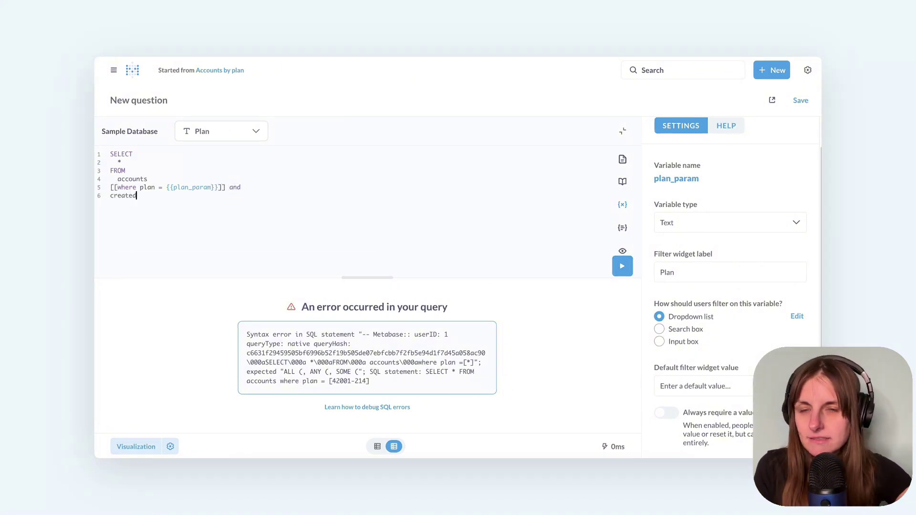
pyautogui.write('_at = {{created')
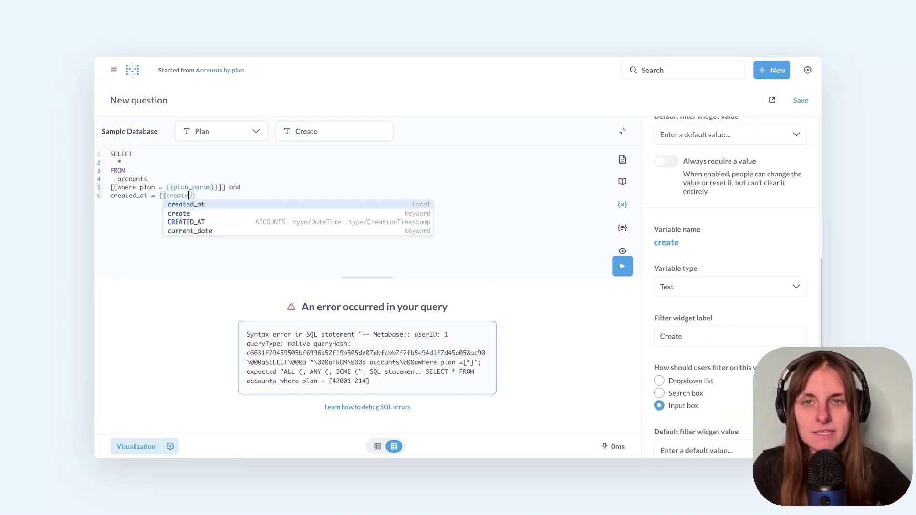
# - Make created a required Date variable defaulting to November 3, 2024
pyautogui.scroll(-2, 686, 307)
pyautogui.click(677, 220)
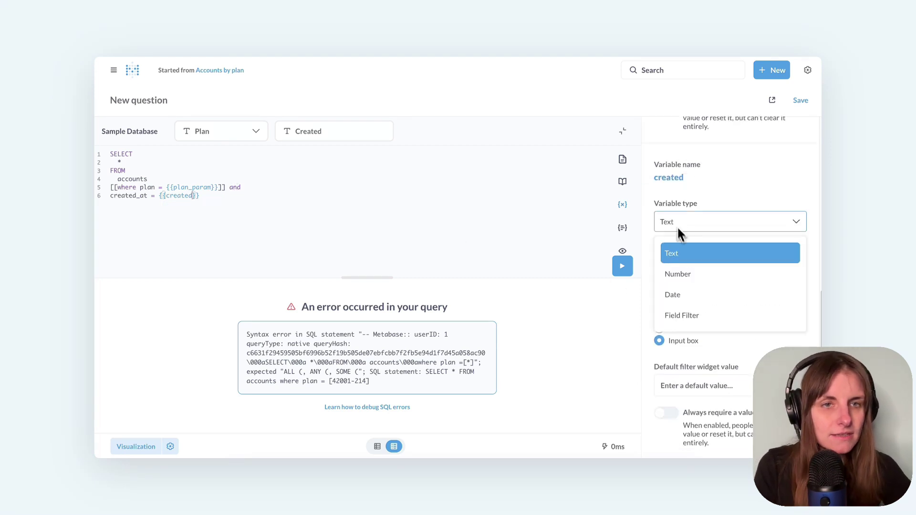
pyautogui.click(680, 293)
pyautogui.click(671, 415)
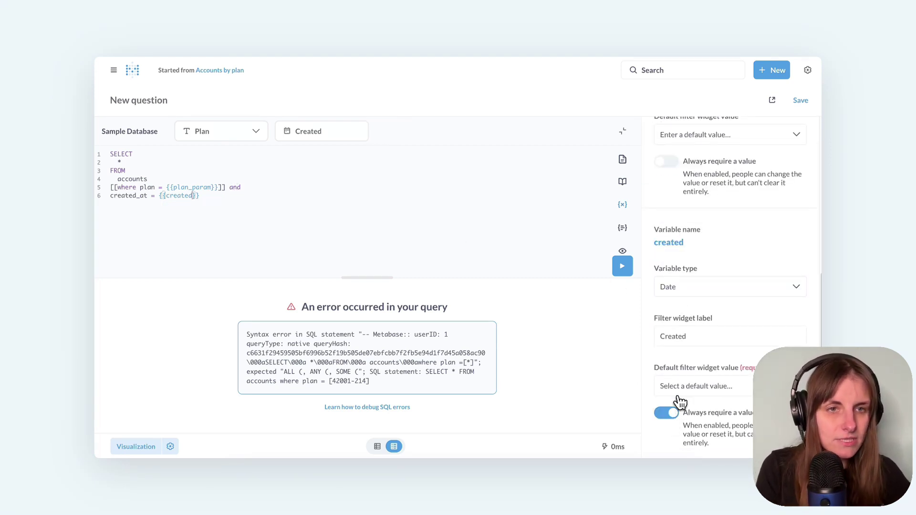
pyautogui.click(685, 388)
pyautogui.click(673, 199)
pyautogui.click(678, 259)
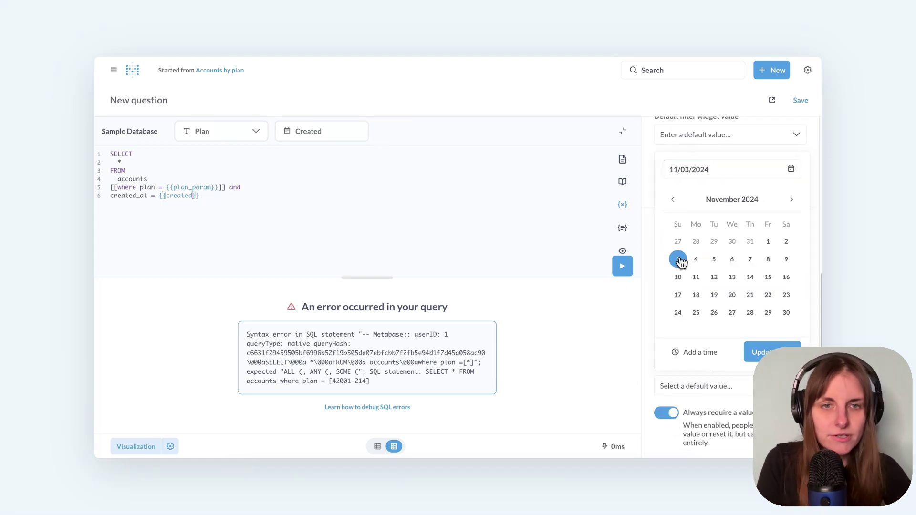
pyautogui.click(760, 353)
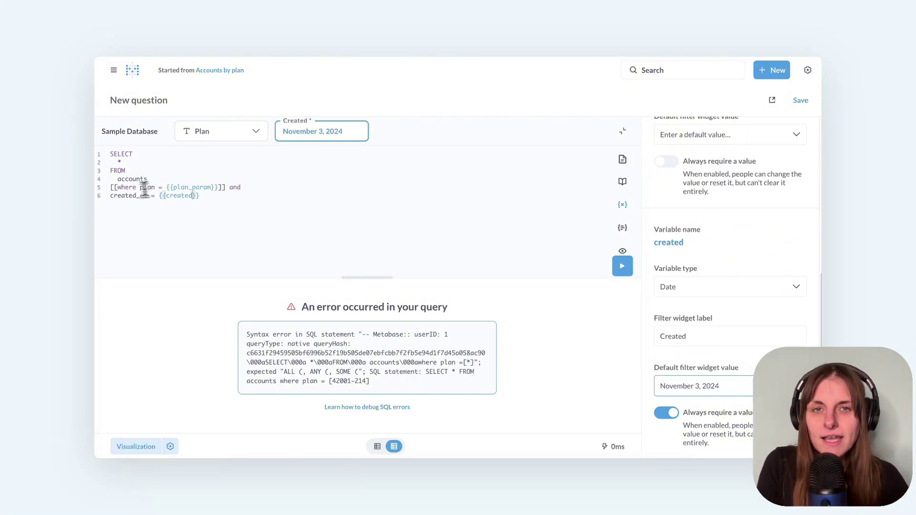
# - Rewrite line 5 as where [[plan = {{plan_param}} and]] and run, returning 0 rows
pyautogui.press('Delete')
pyautogui.press('Delete')
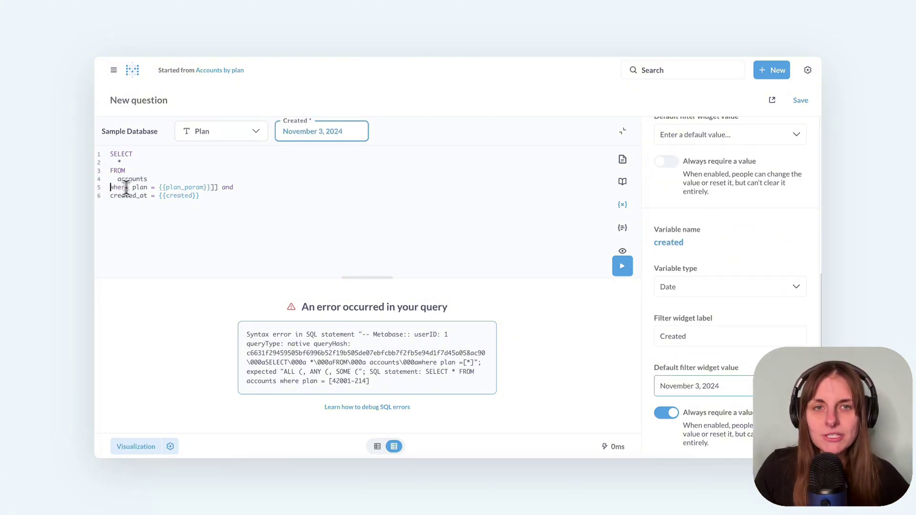
pyautogui.write('[[')
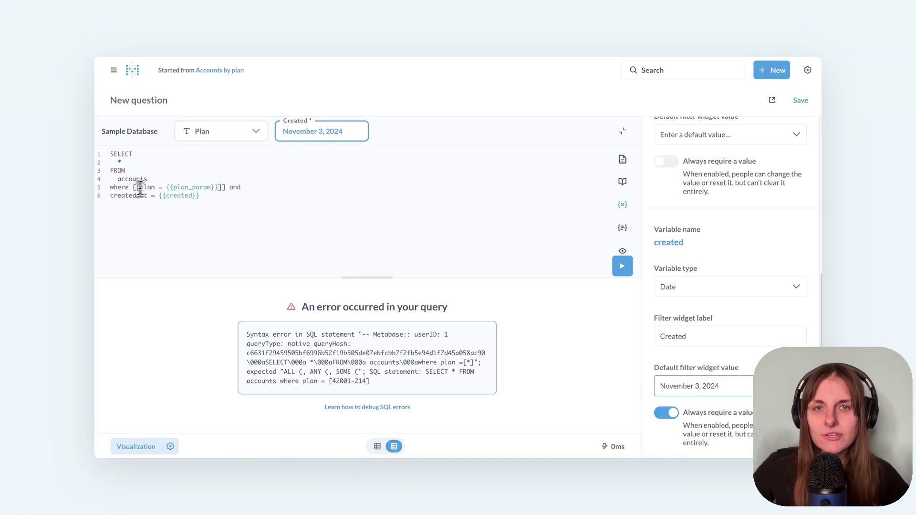
pyautogui.press('BackSpace')
pyautogui.press('BackSpace')
pyautogui.click(265, 189)
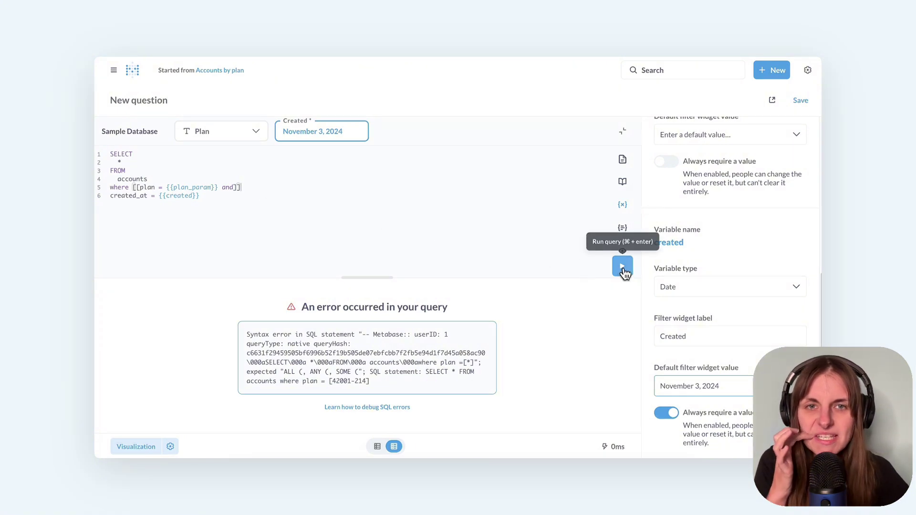
pyautogui.click(622, 268)
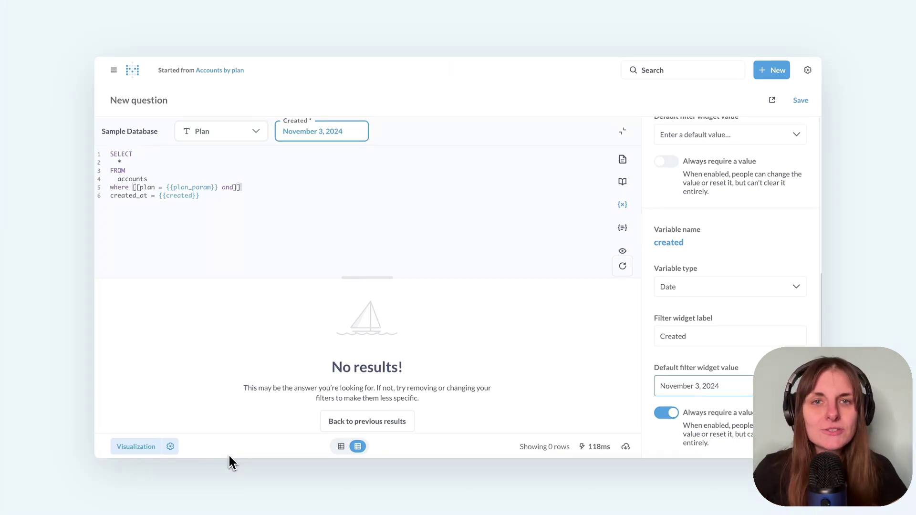
# - Check the Created filter date, then view ACCOUNTS' CREATED_AT column in Data Reference, noting its Creation timestamp type
pyautogui.click(337, 136)
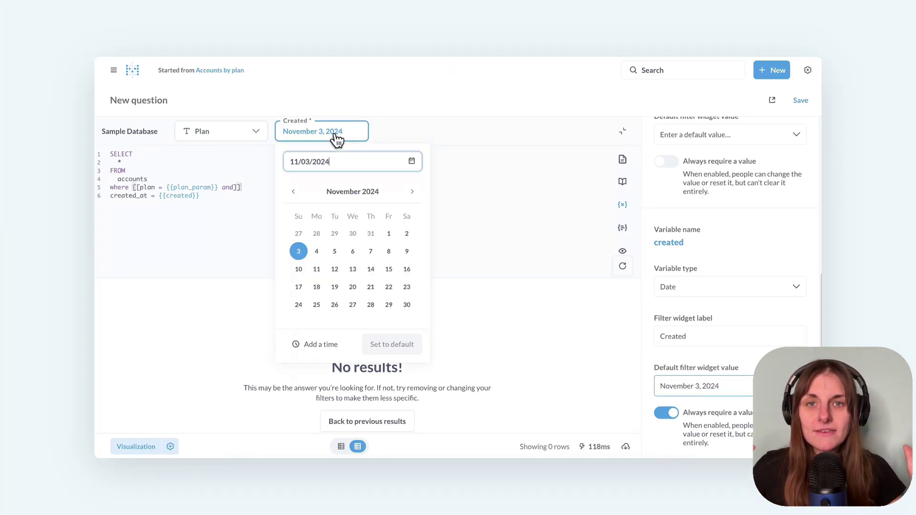
pyautogui.click(622, 182)
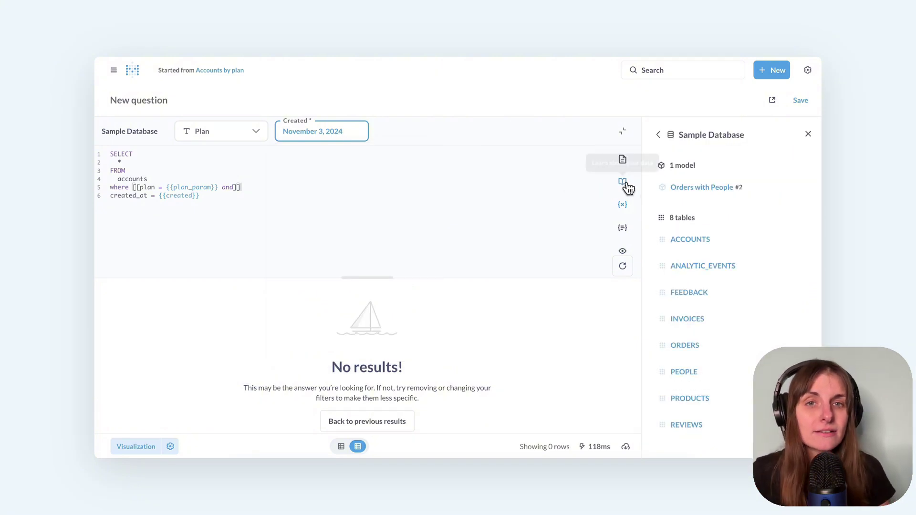
pyautogui.click(677, 237)
pyautogui.click(687, 344)
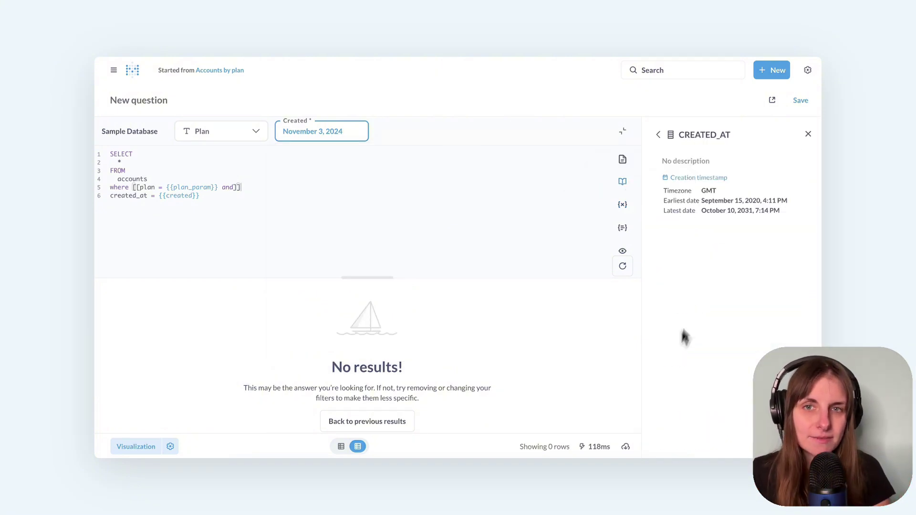
pyautogui.moveTo(735, 178); pyautogui.dragTo(658, 189)
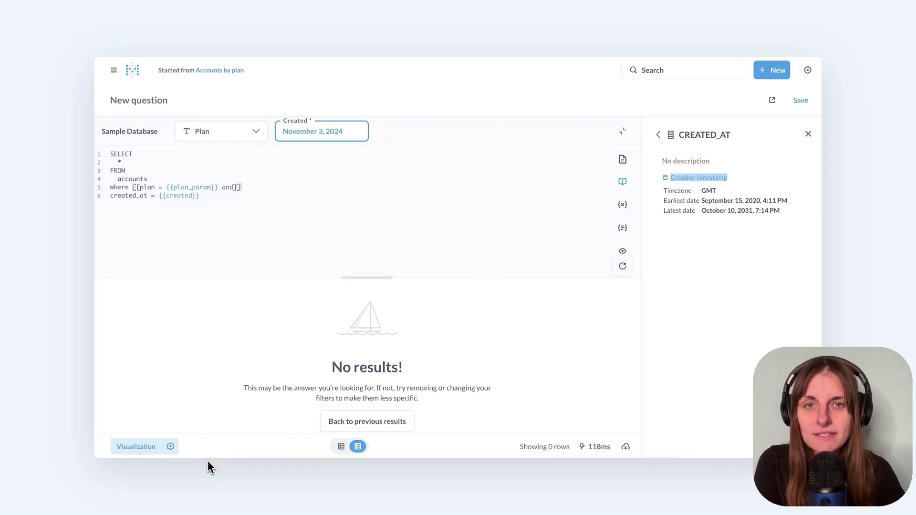
pyautogui.click(110, 196)
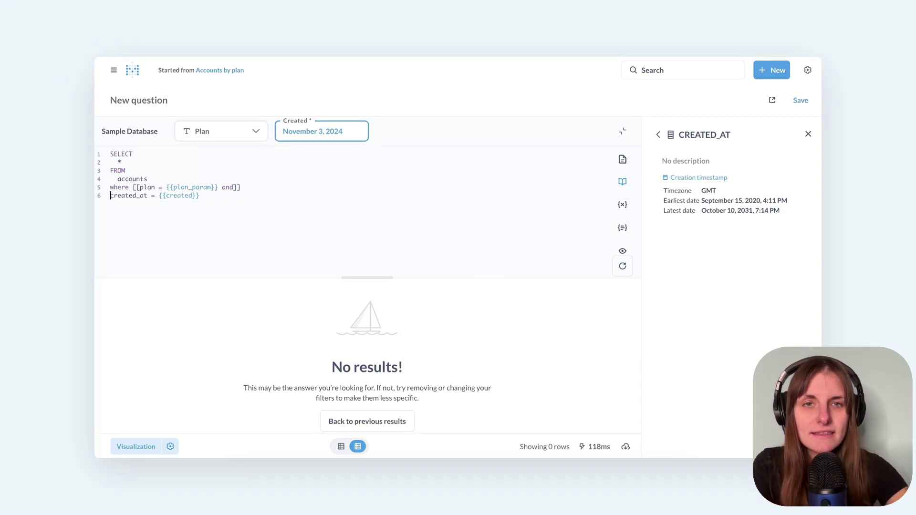
# - Rewrite line 6 as cast(created_at as date) = {{created}} and rerun, returning 3 Basic accounts
pyautogui.write('cast(')
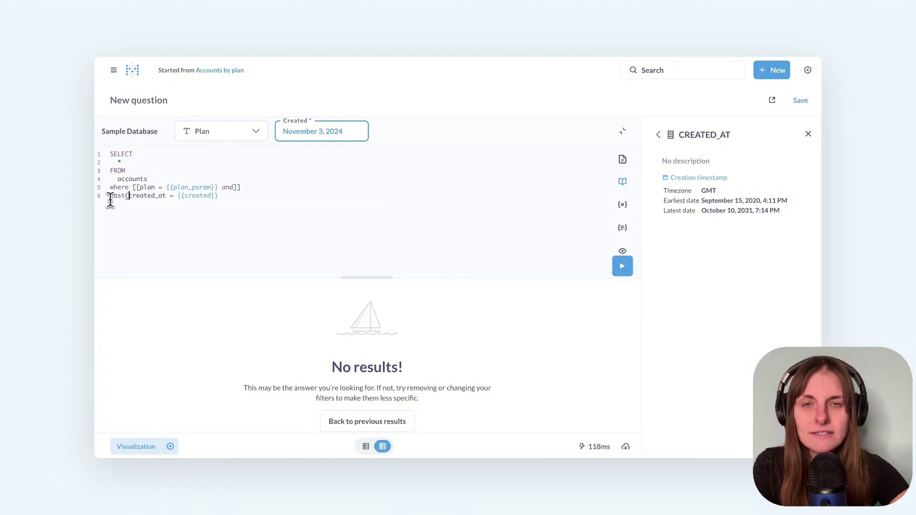
pyautogui.click(168, 196)
pyautogui.write('as  ')
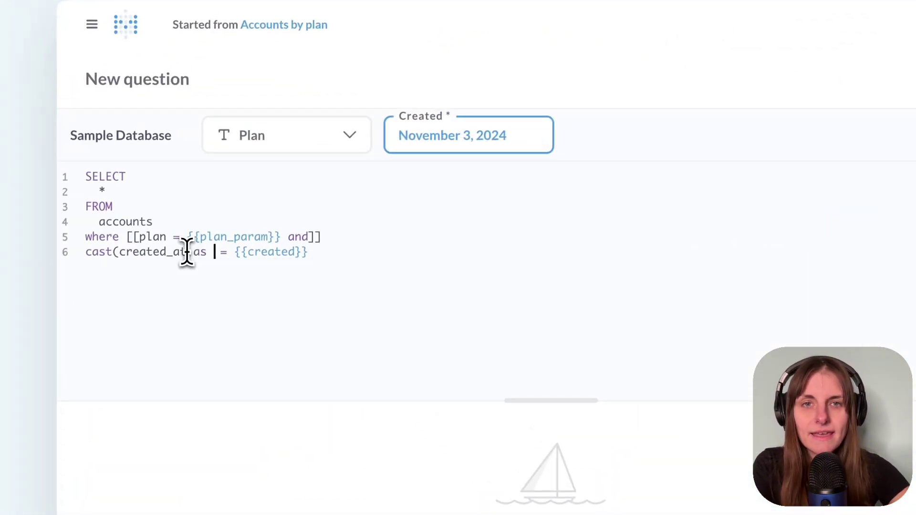
pyautogui.write('date)')
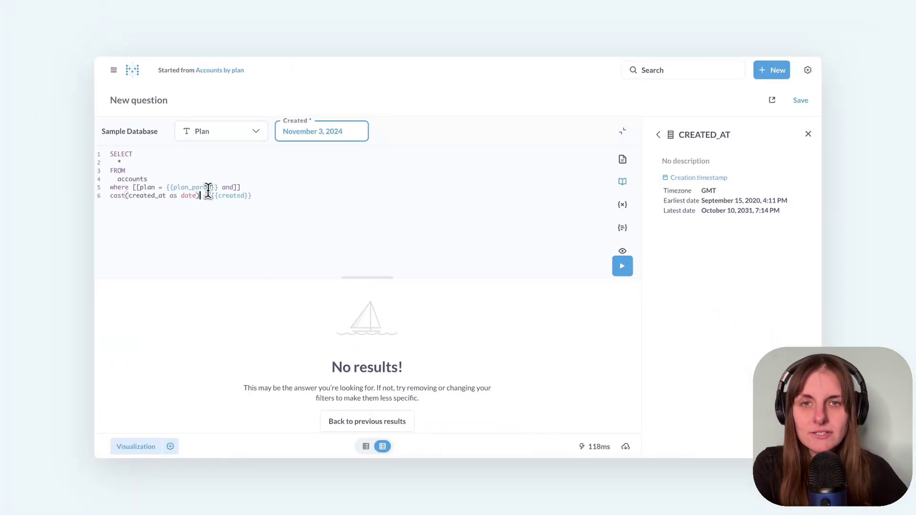
pyautogui.click(624, 267)
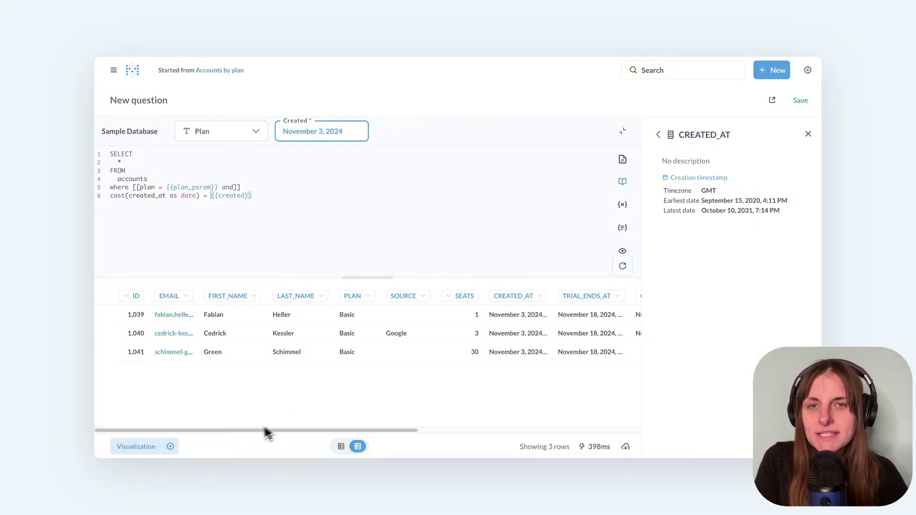
# - Show the query's variable settings and the created variable's default date, November 3, 2024
pyautogui.click(623, 206)
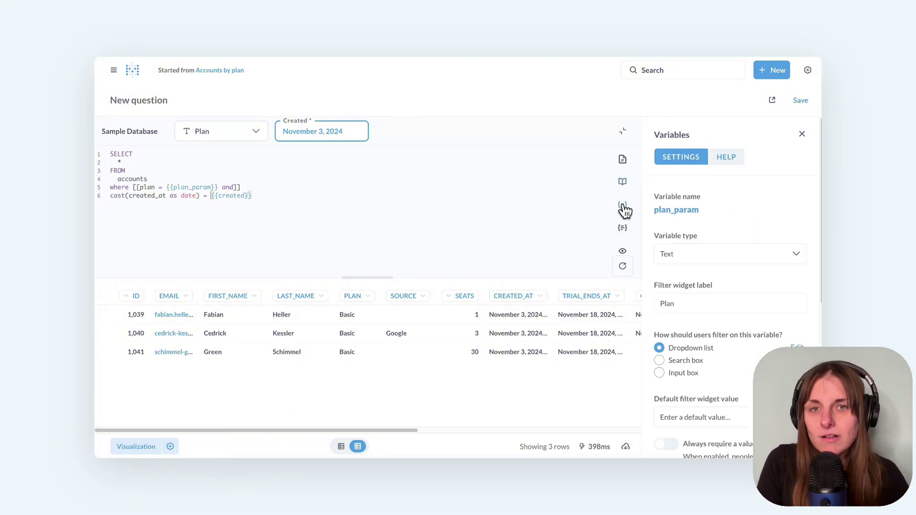
pyautogui.scroll(-5, 711, 286)
pyautogui.click(698, 388)
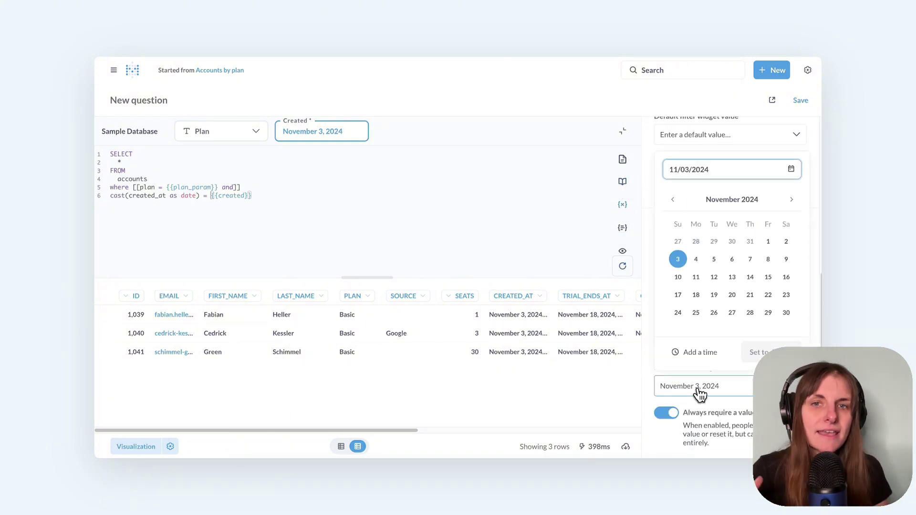